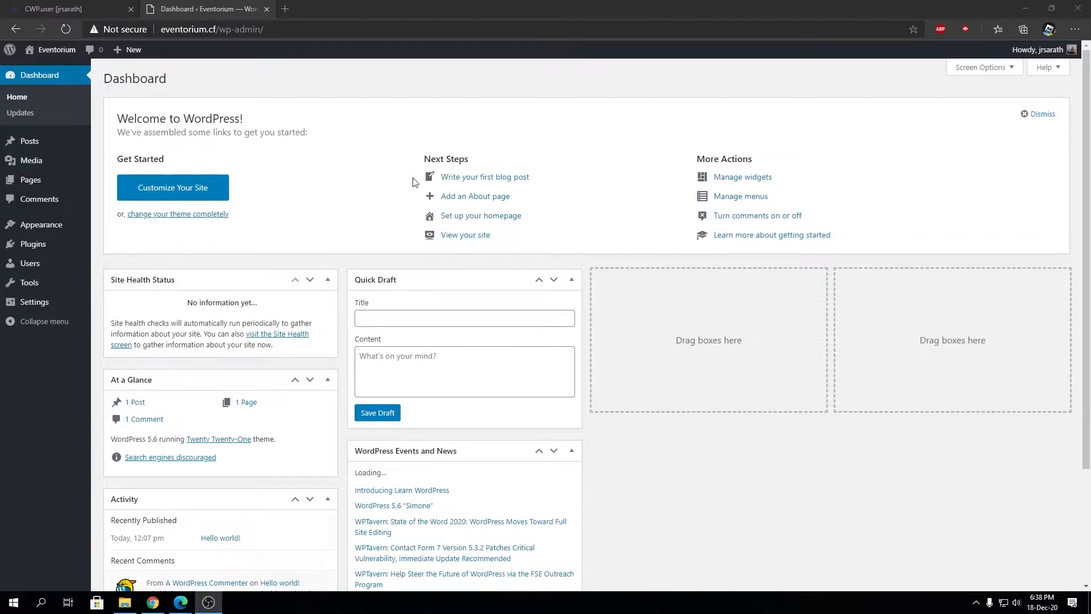
Switch to the CWP control panel, open its File Manager and go into the public_html folder
left_click(67, 9)
scroll(283, 265, "up", 7)
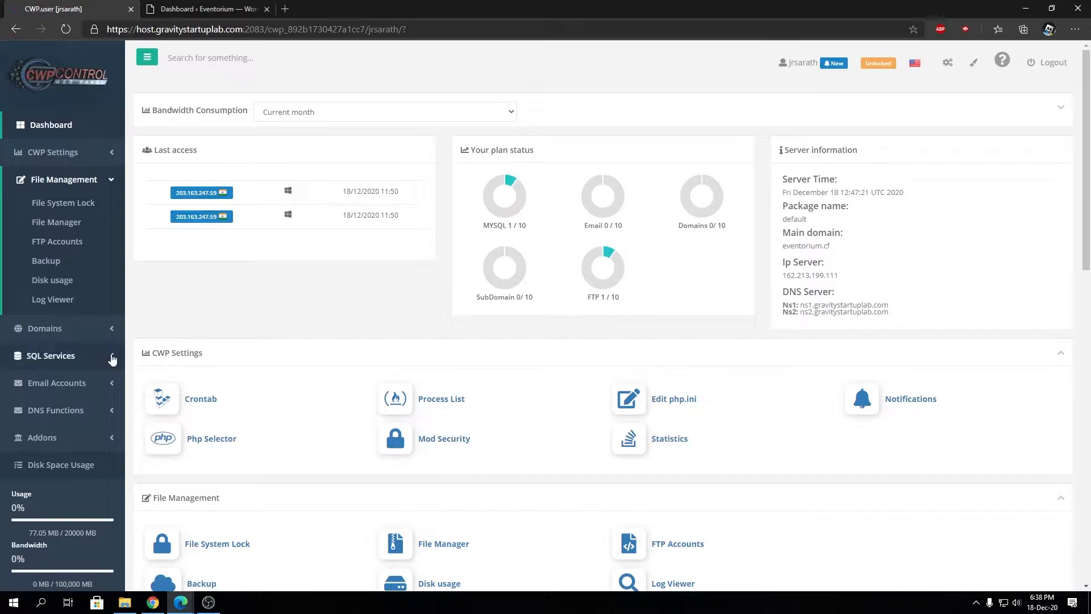
left_click(71, 227)
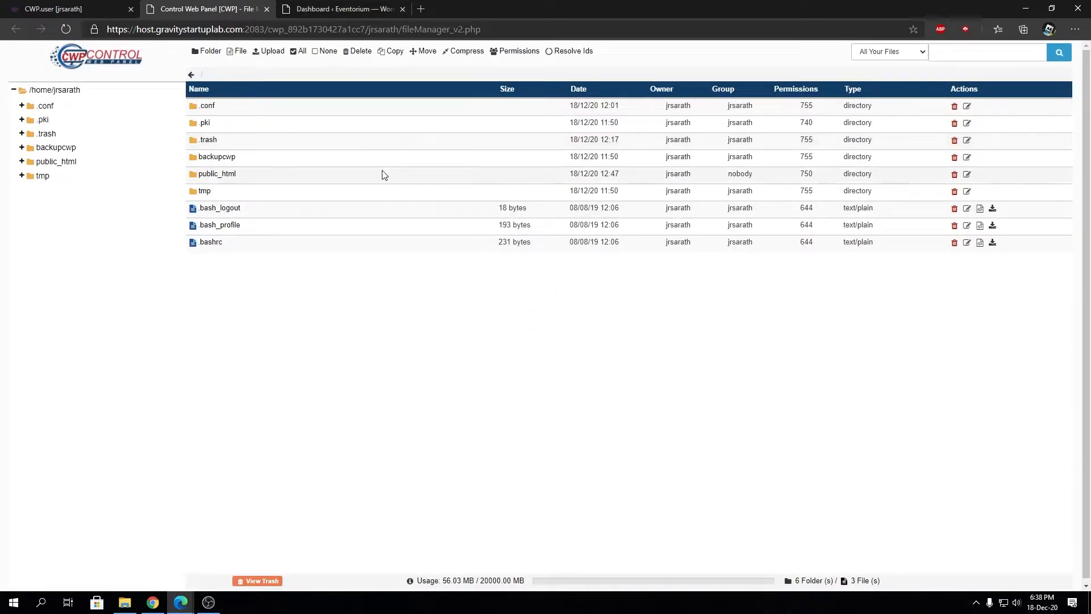
left_click(267, 179)
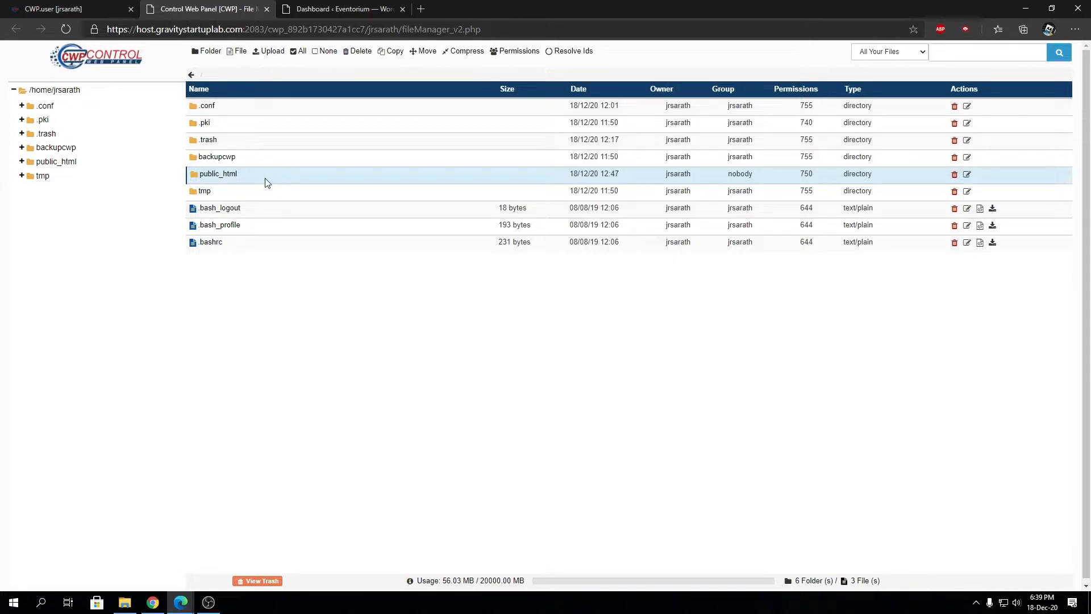
double_click(267, 181)
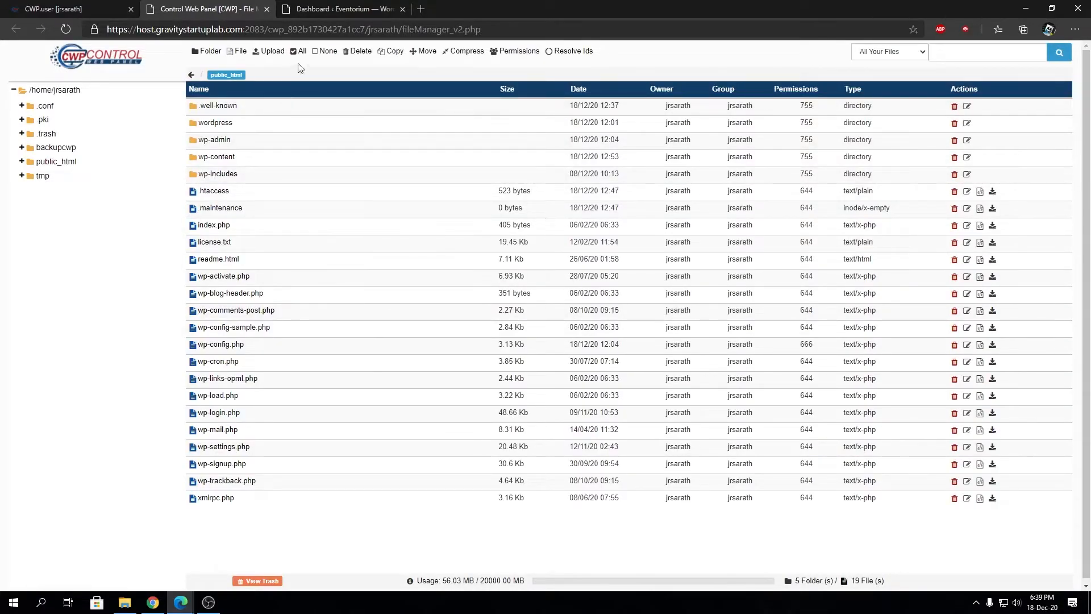
Compress all files and folders in public_html into a Zip archive named backup.zip
left_click(300, 52)
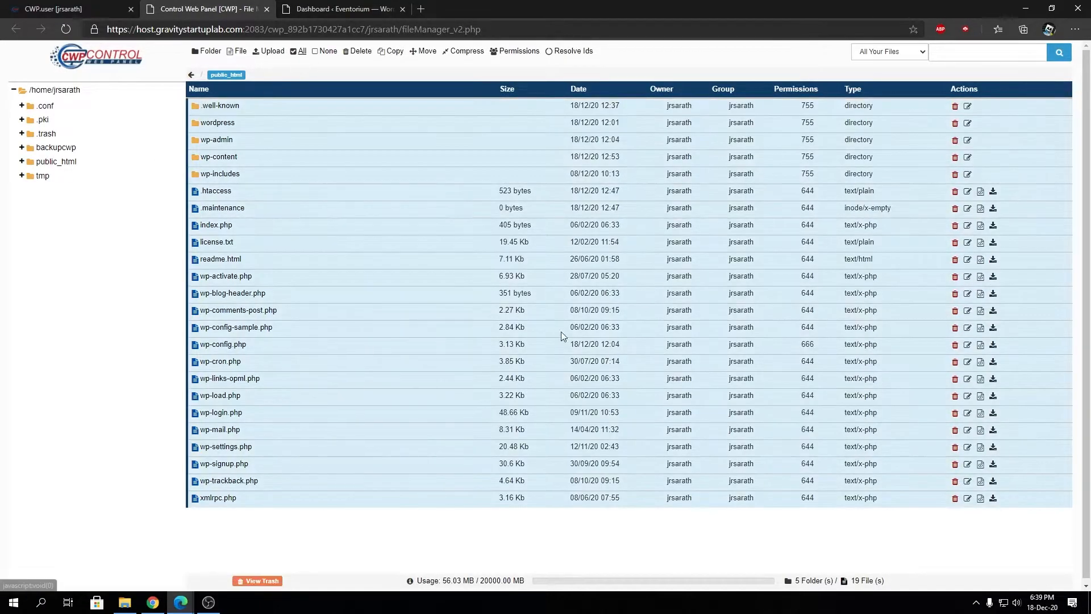
left_click(467, 51)
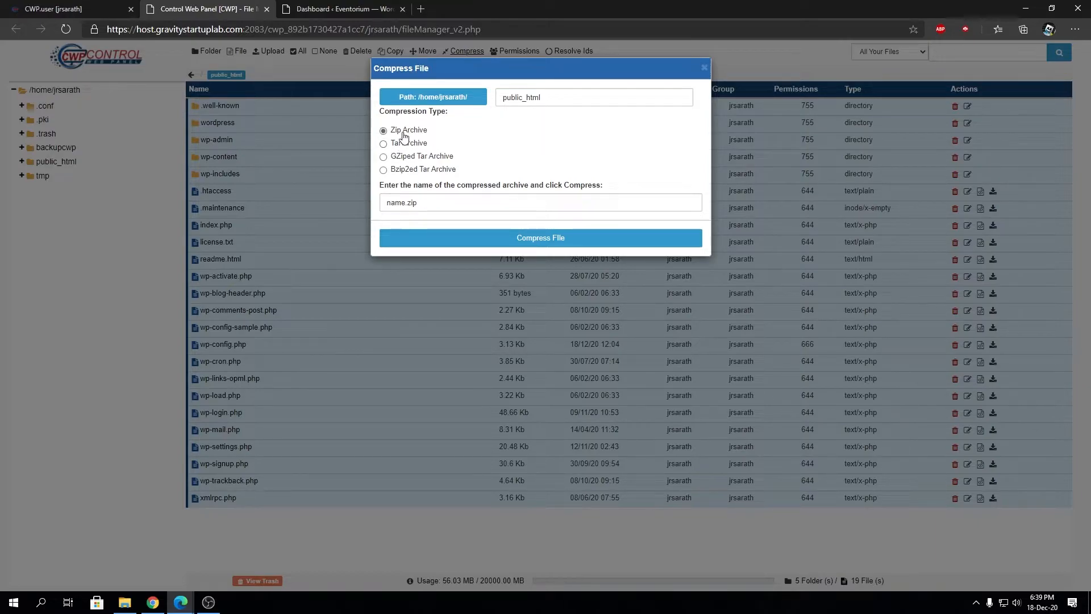
double_click(380, 203)
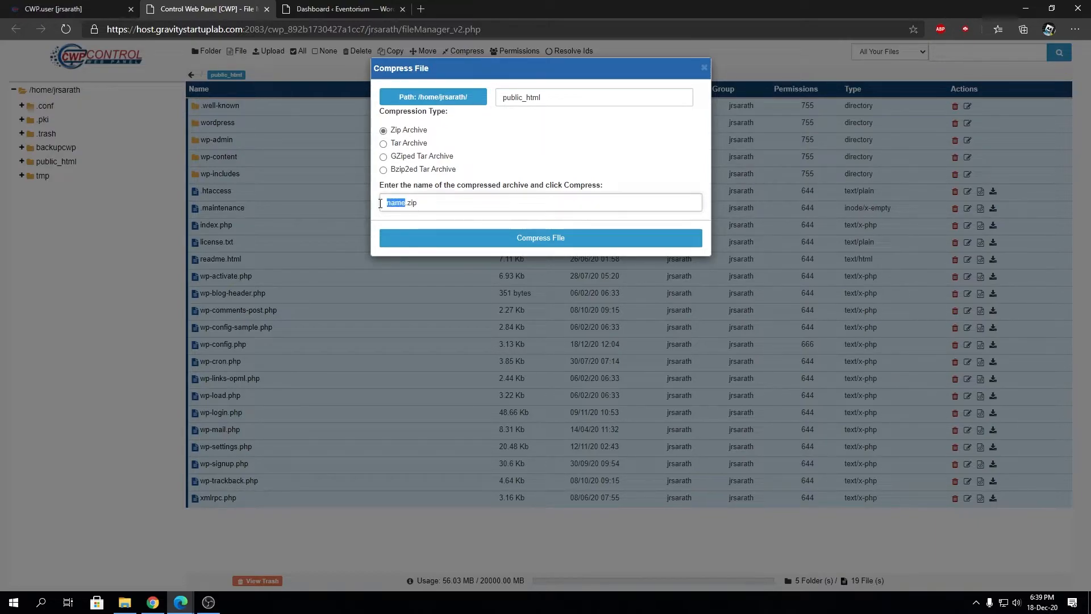
type("backup")
left_click(464, 244)
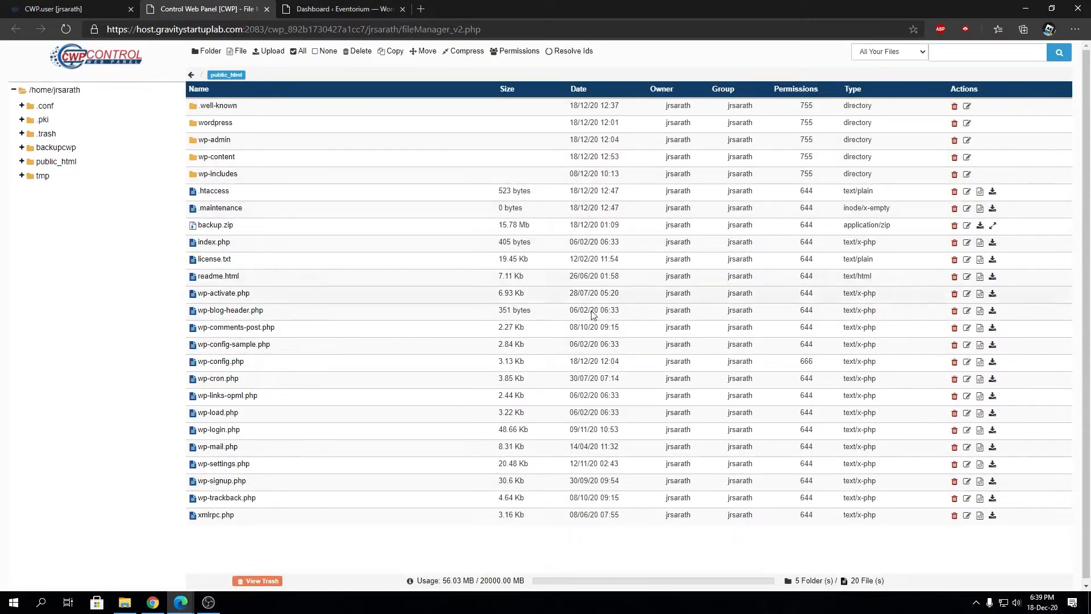
Download backup.zip from the public_html folder to the local computer
left_click(225, 227)
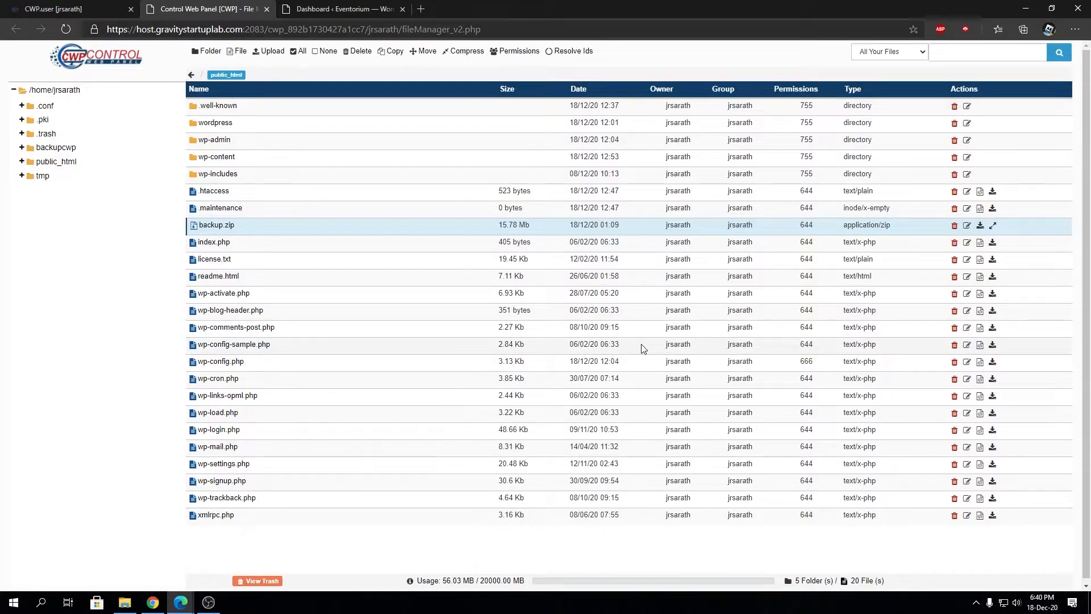
left_click(301, 7)
left_click(236, 7)
left_click(980, 226)
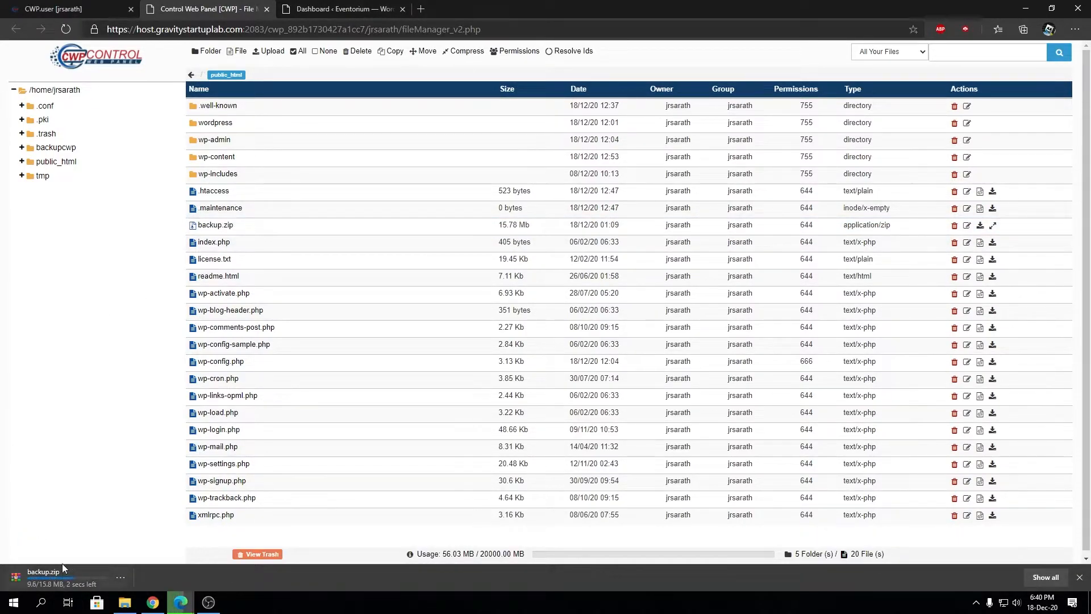
Delete backup.zip from public_html on the server without skipping the trash
left_click(302, 232)
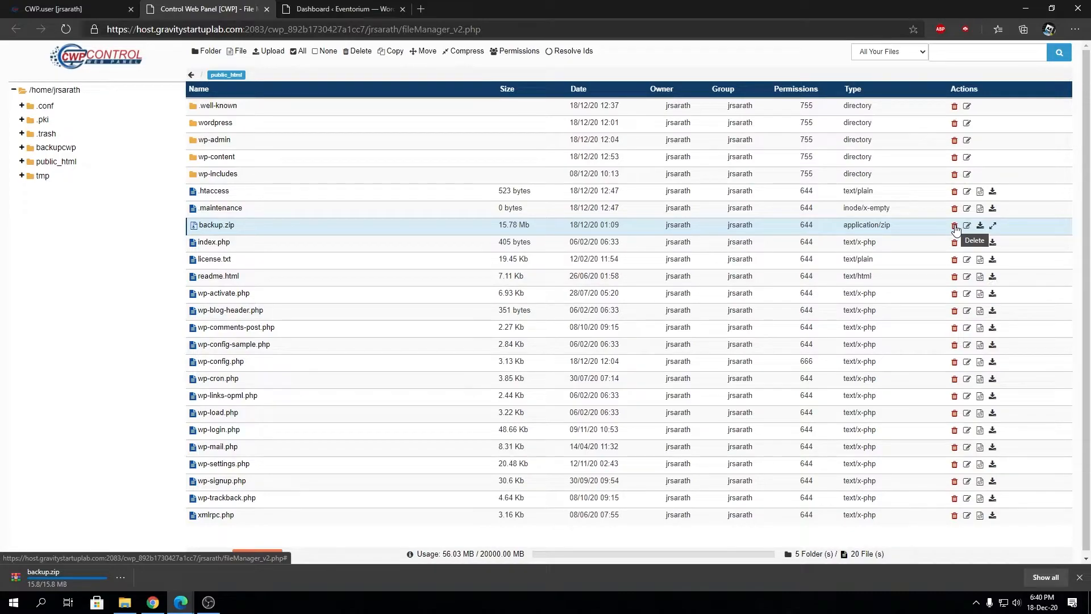
left_click(954, 227)
left_click(684, 162)
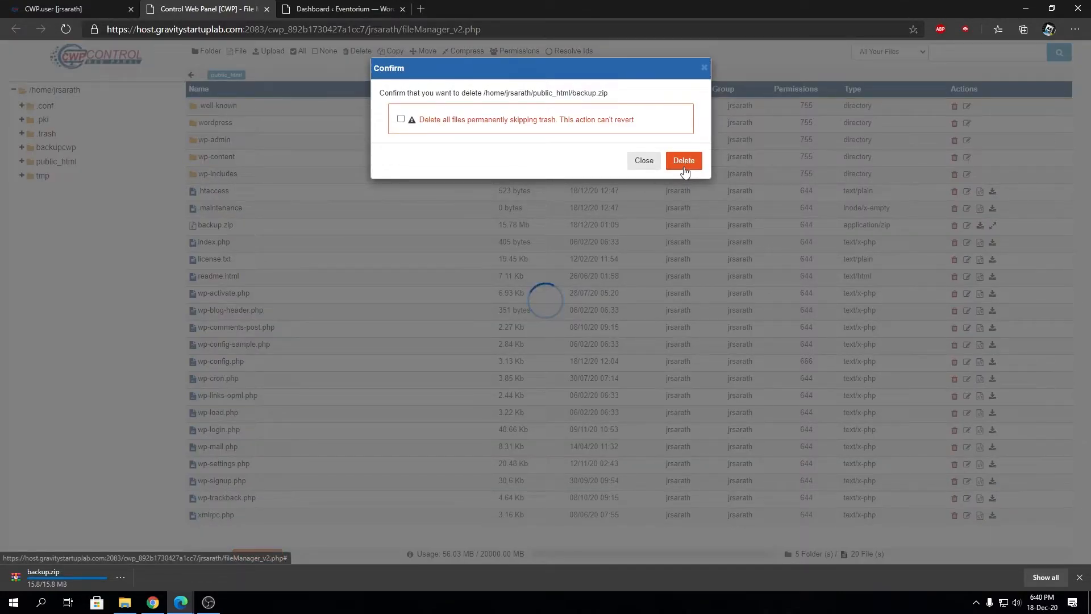
left_click(684, 165)
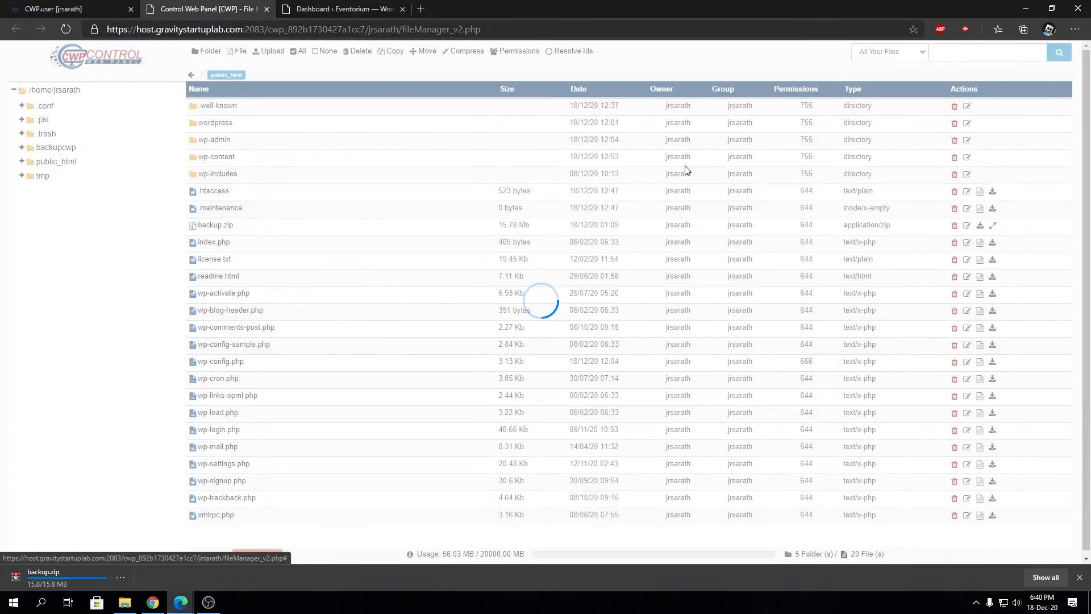
Permanently delete the wp-includes folder from public_html, skipping the trash
left_click(351, 6)
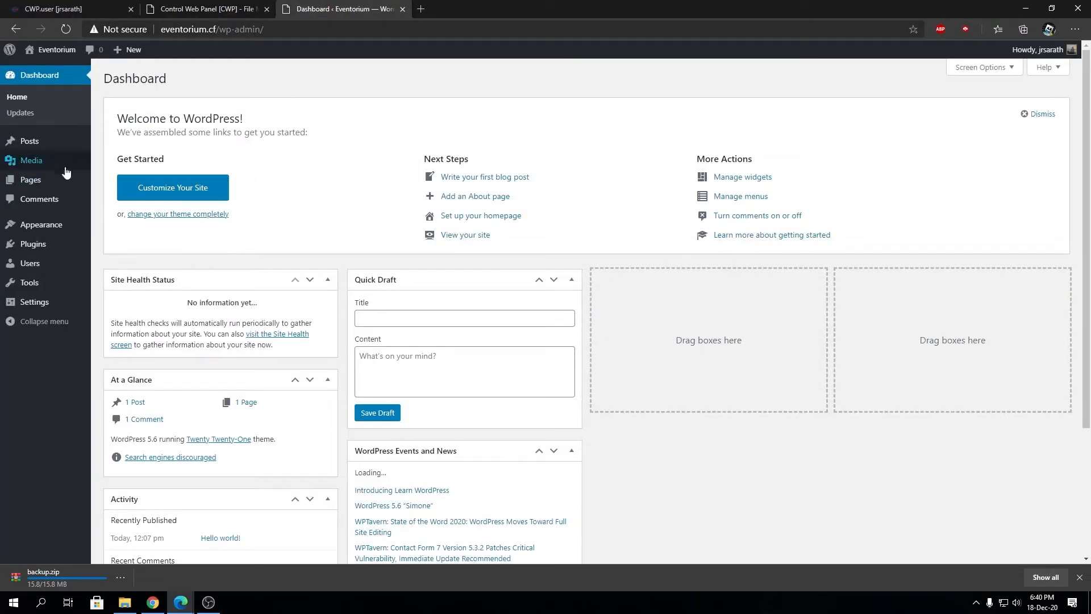
left_click(232, 5)
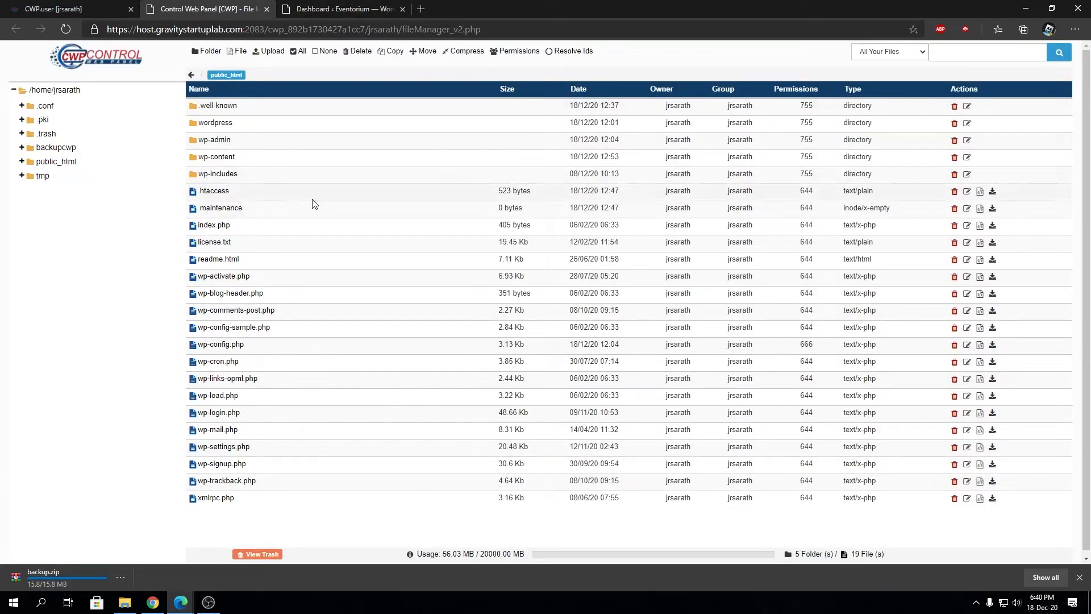
left_click(277, 179)
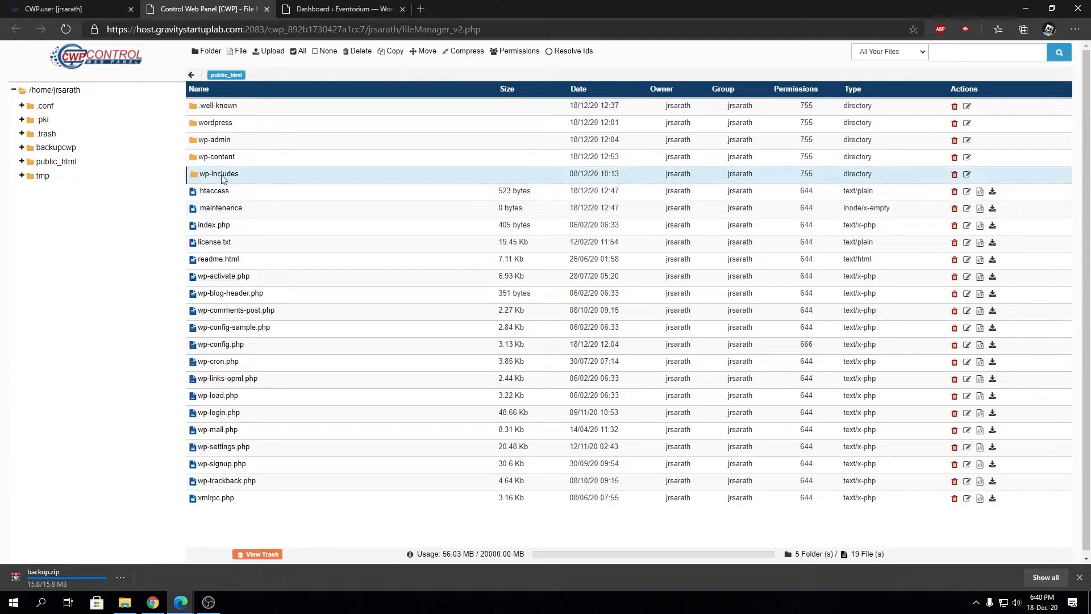
left_click(956, 175)
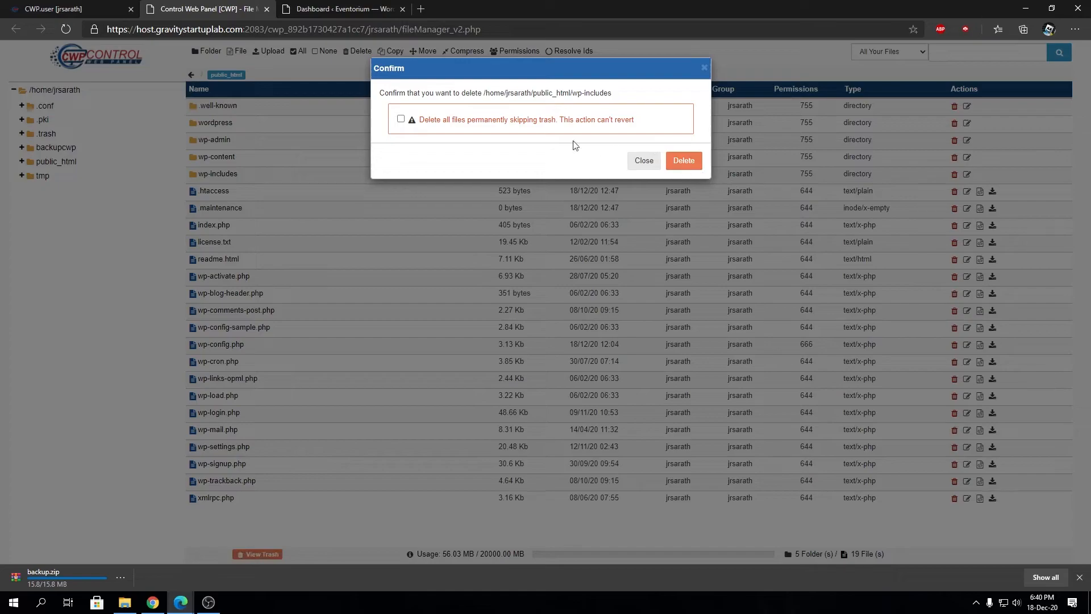
left_click(401, 120)
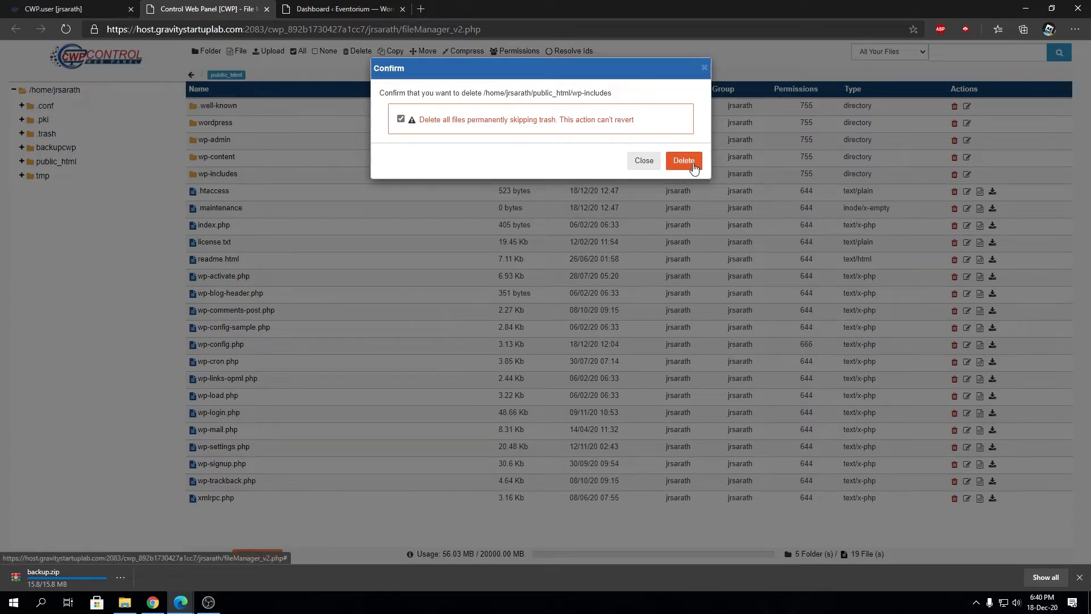
left_click(695, 167)
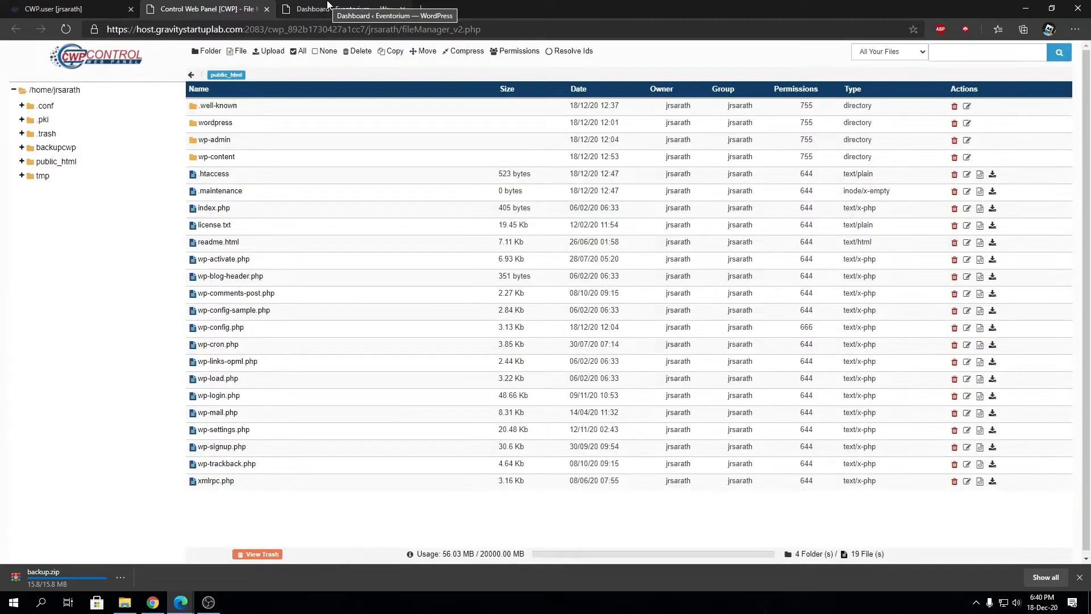
Reload the WordPress dashboard page to check how the site responds without the wp-includes folder
left_click(328, 7)
key("F5")
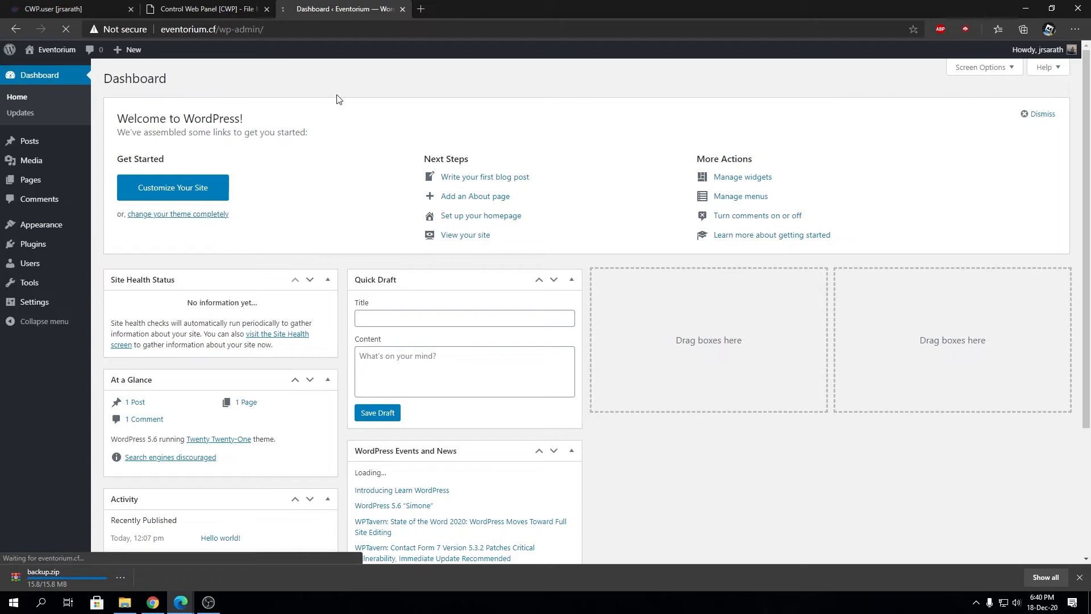
left_click_drag(381, 197, 605, 193)
left_click_drag(379, 243, 449, 247)
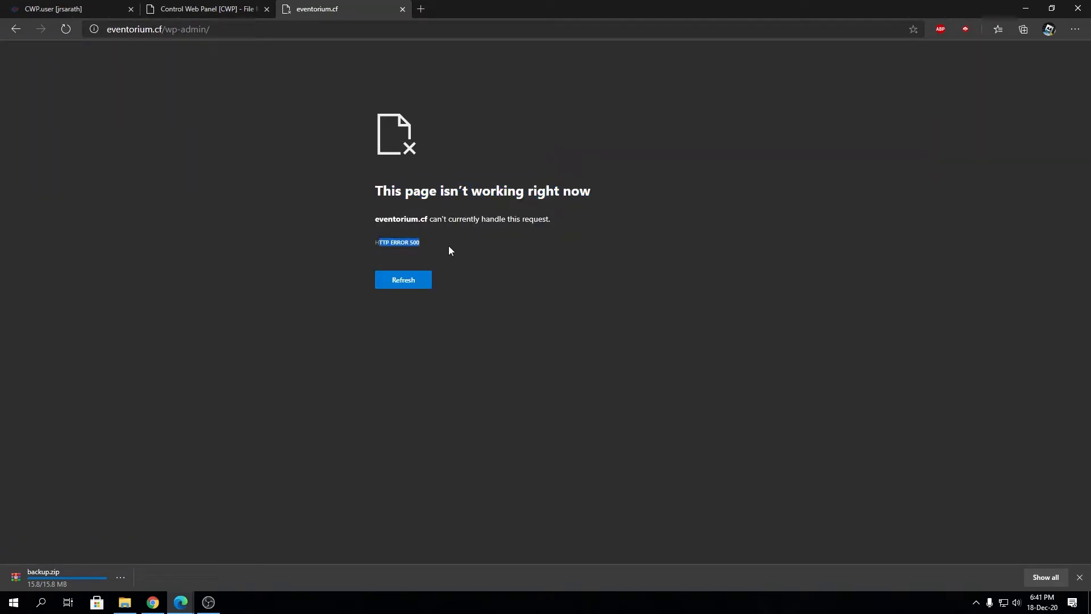
left_click(464, 250)
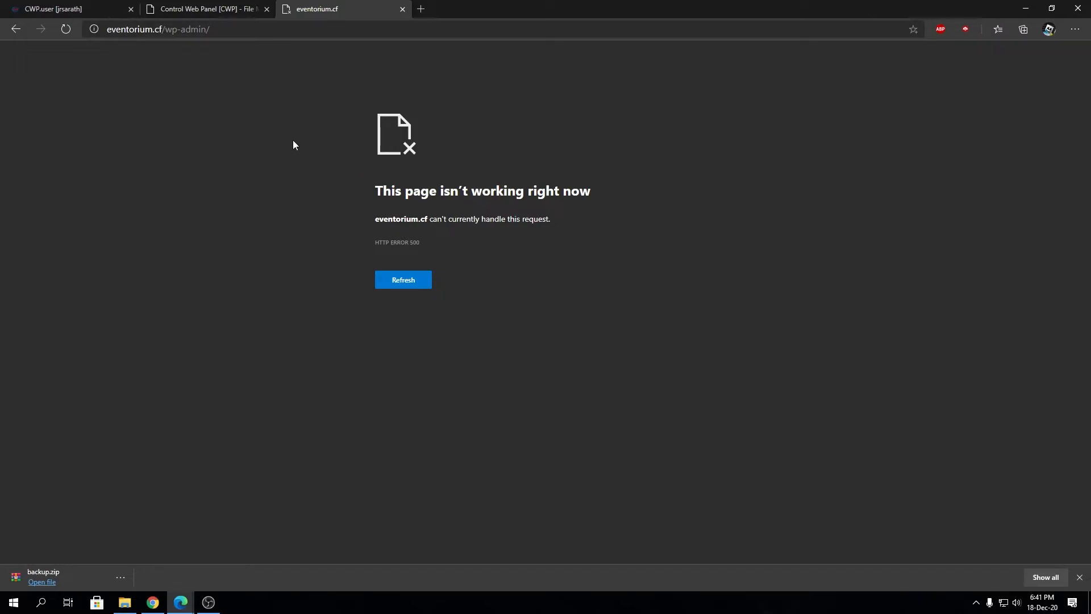
Upload the downloaded backup.zip into public_html through the CWP File Manager
left_click(221, 14)
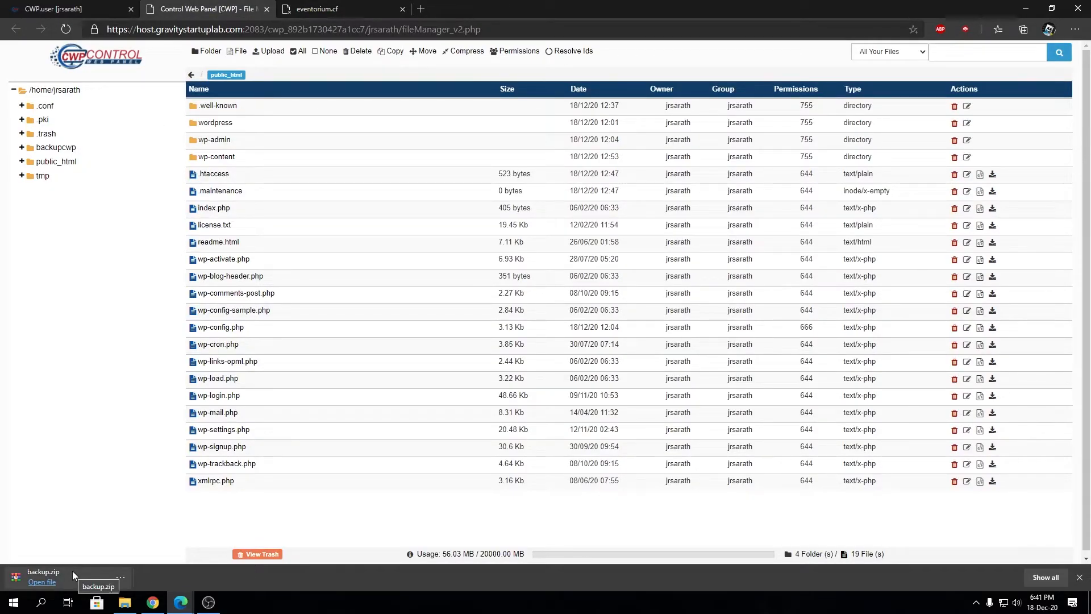
left_click(267, 51)
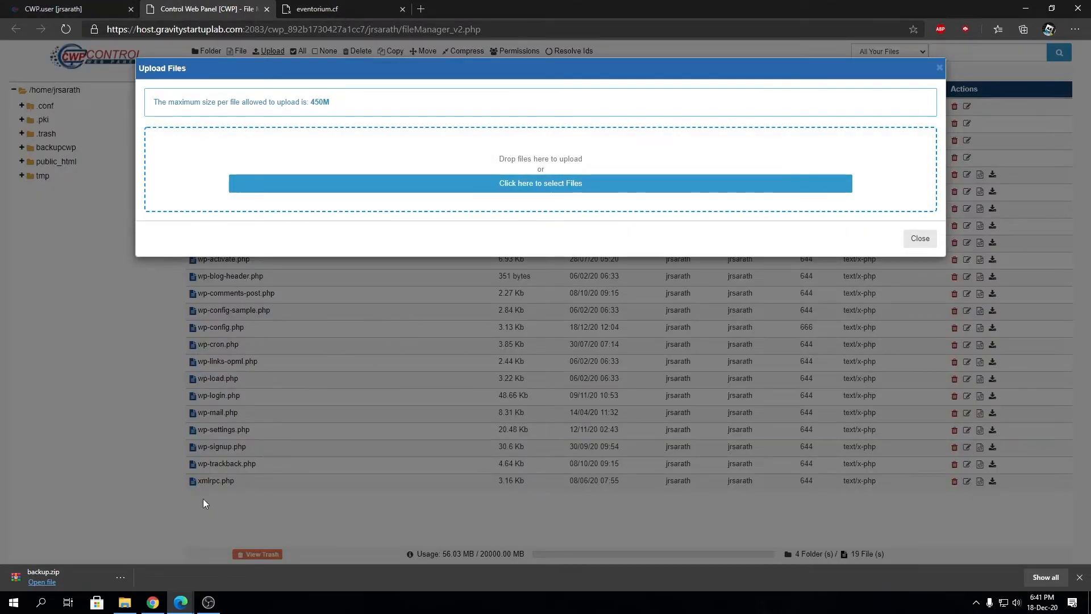
left_click_drag(76, 570, 407, 158)
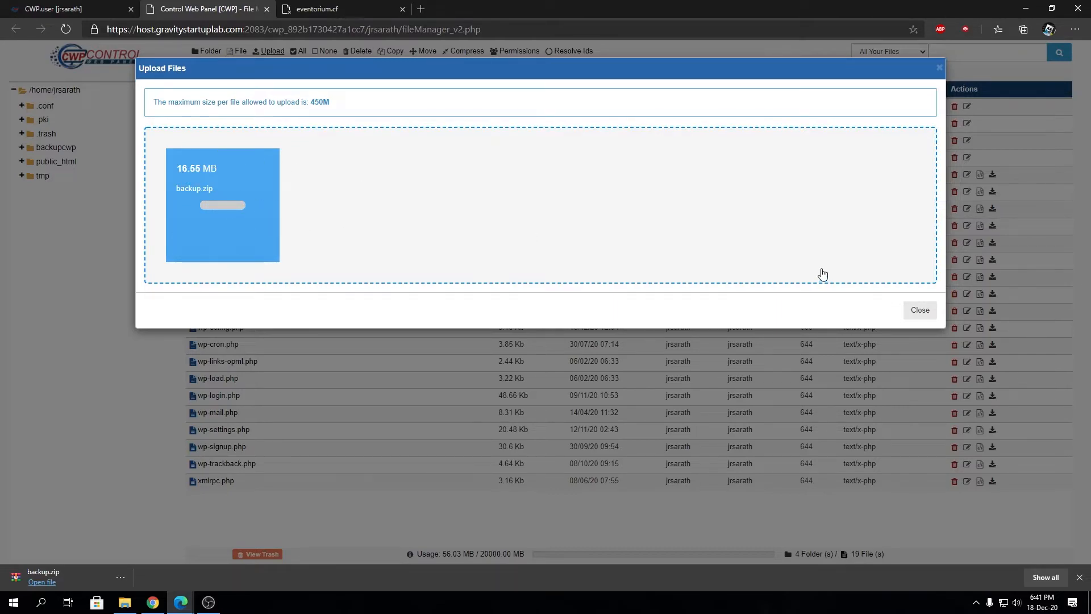
left_click(919, 311)
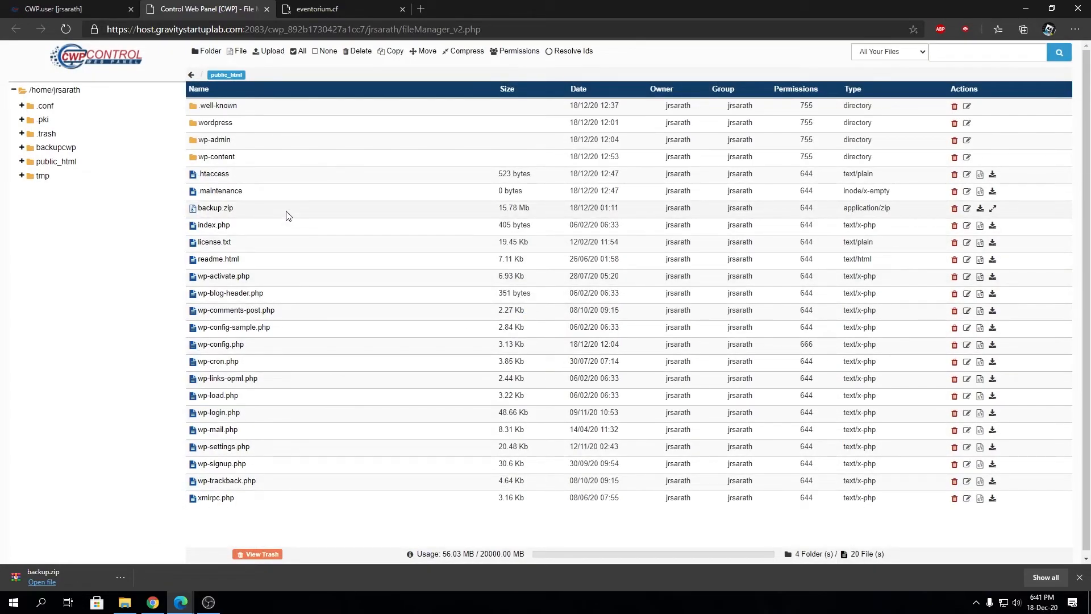
Decompress the uploaded backup.zip inside public_html to restore the site files
left_click(287, 215)
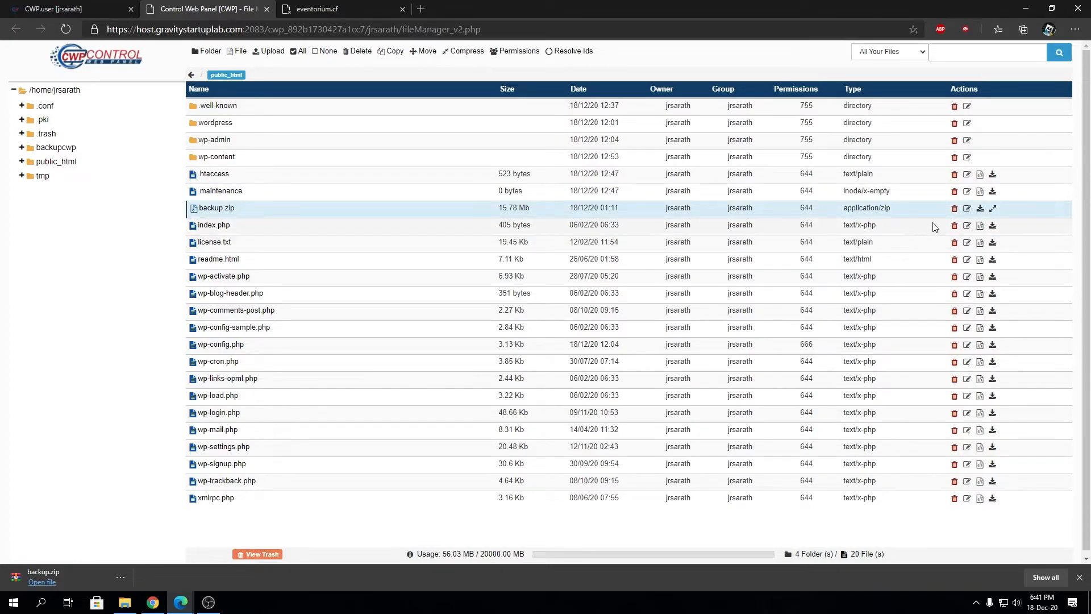
right_click(461, 211)
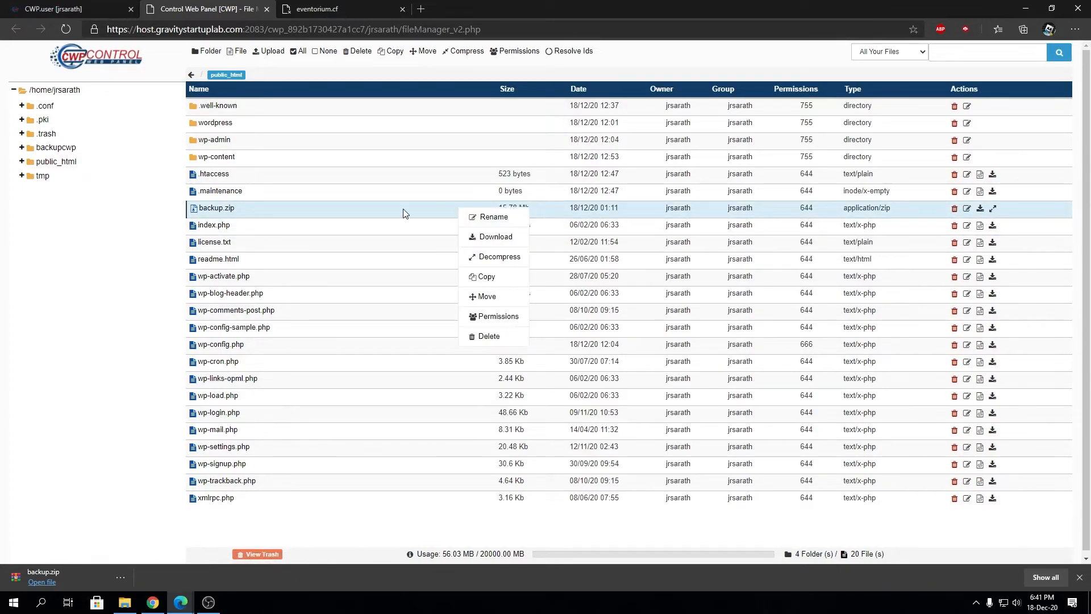
left_click(499, 259)
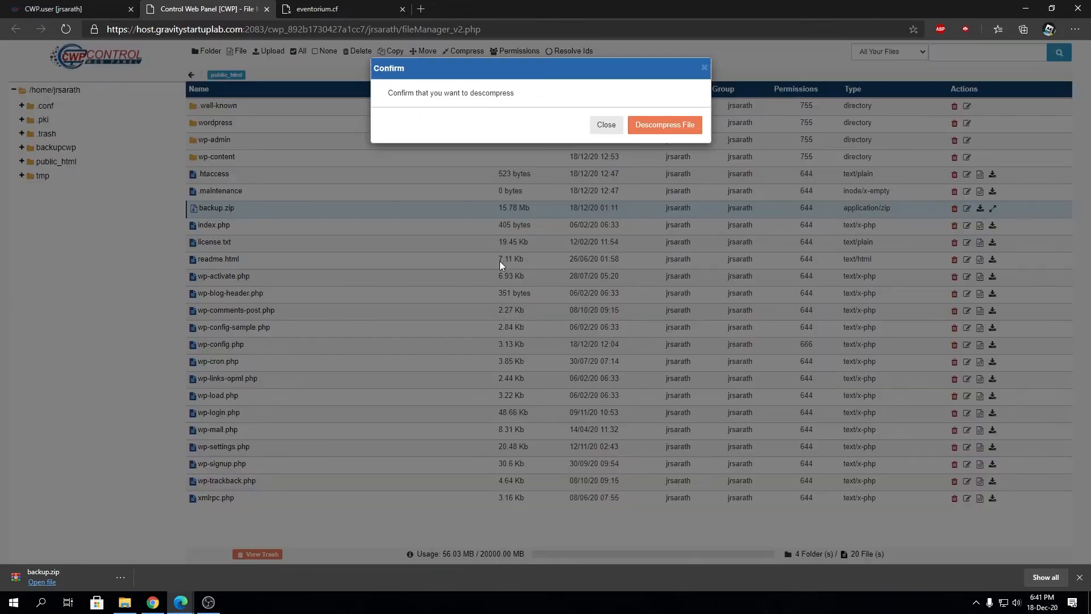
left_click(677, 126)
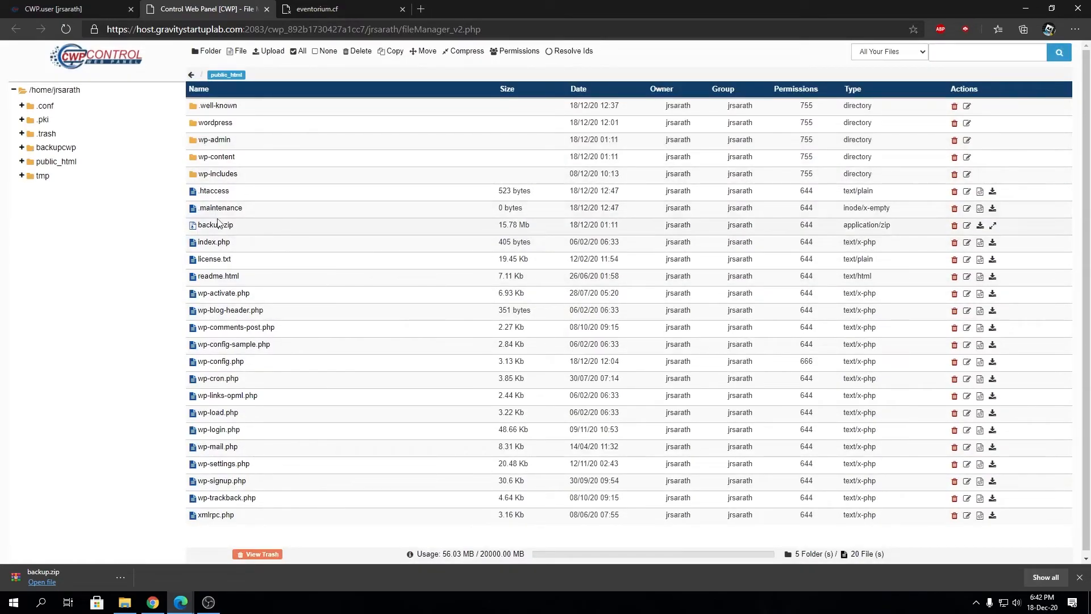
Reload the WordPress dashboard page to check the restored site, and return to the File Manager
left_click(342, 6)
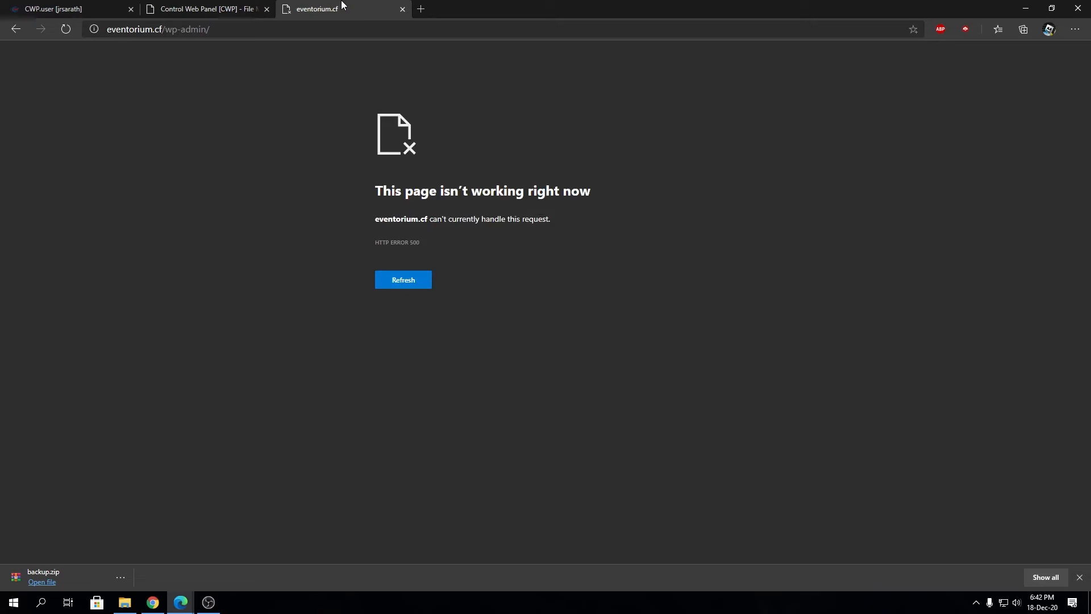
key("F5")
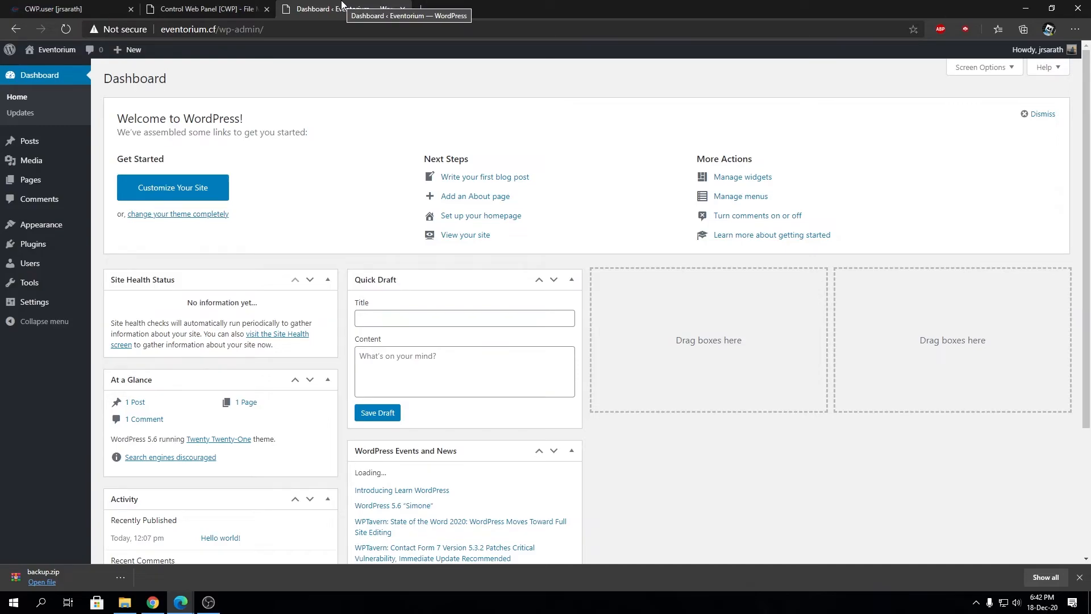
left_click(245, 8)
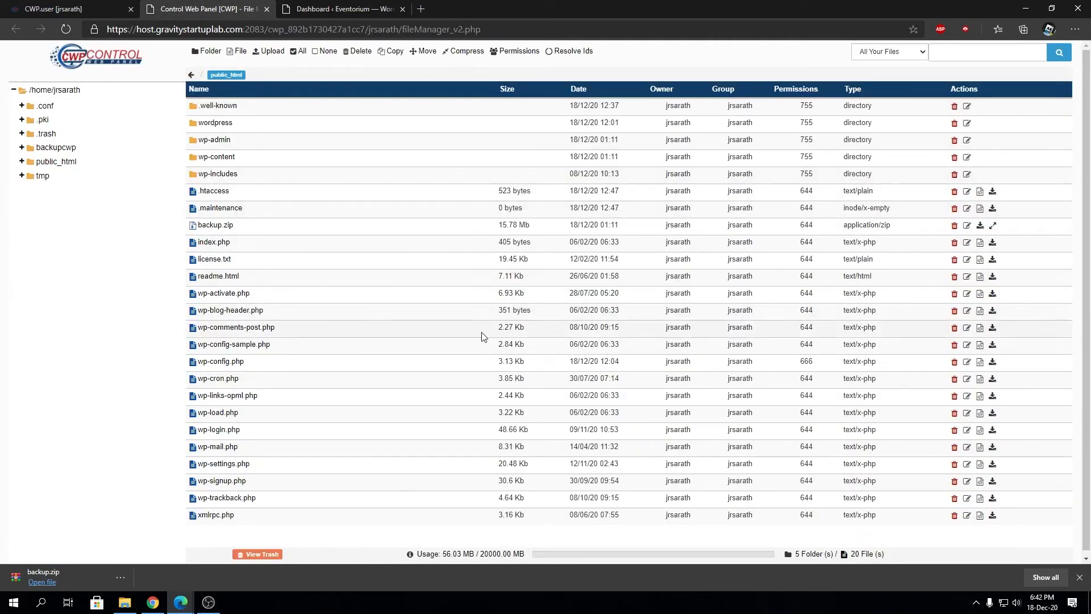